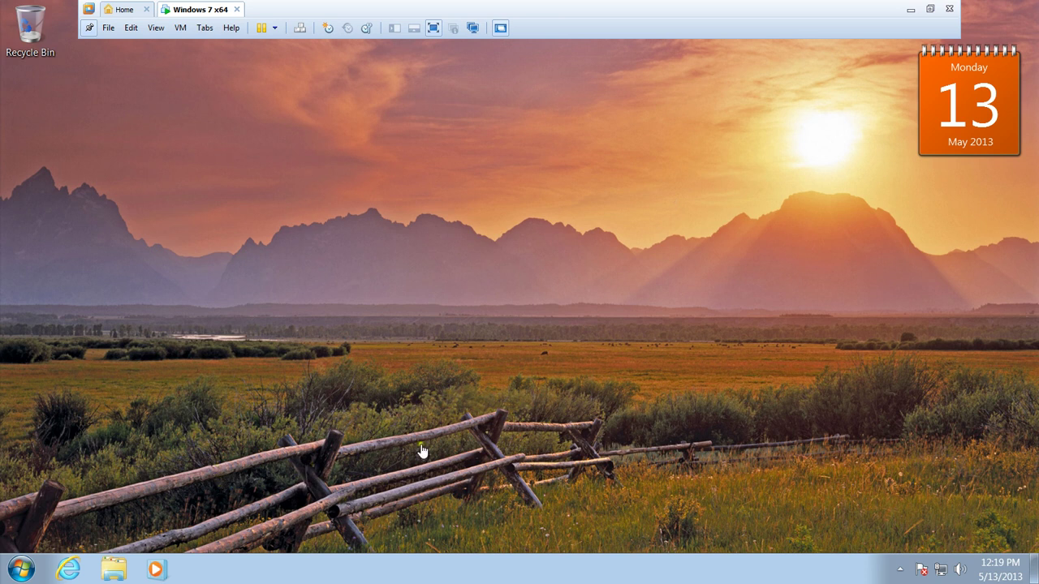
Set the User Account Control notification level to Always notify in the user account settings and approve the change
{"action": "left_click", "coordinate": [22, 573]}
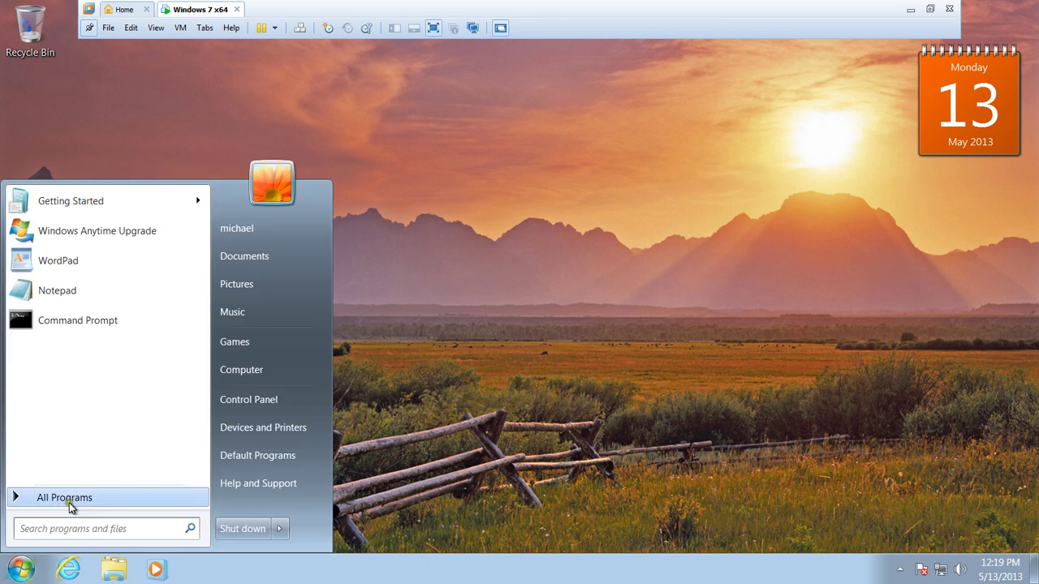
{"action": "left_click", "coordinate": [256, 399]}
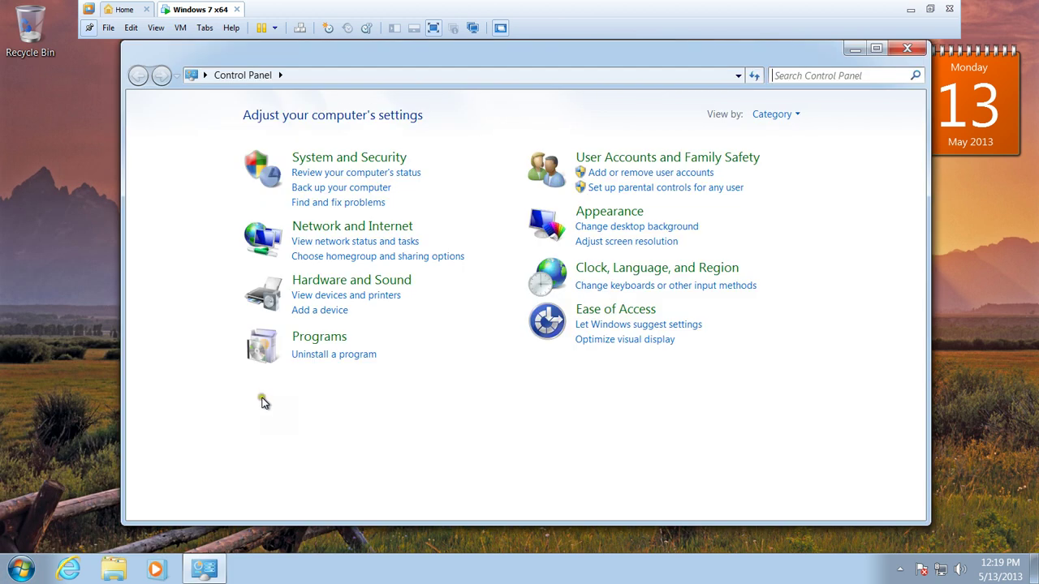
{"action": "left_click", "coordinate": [604, 160]}
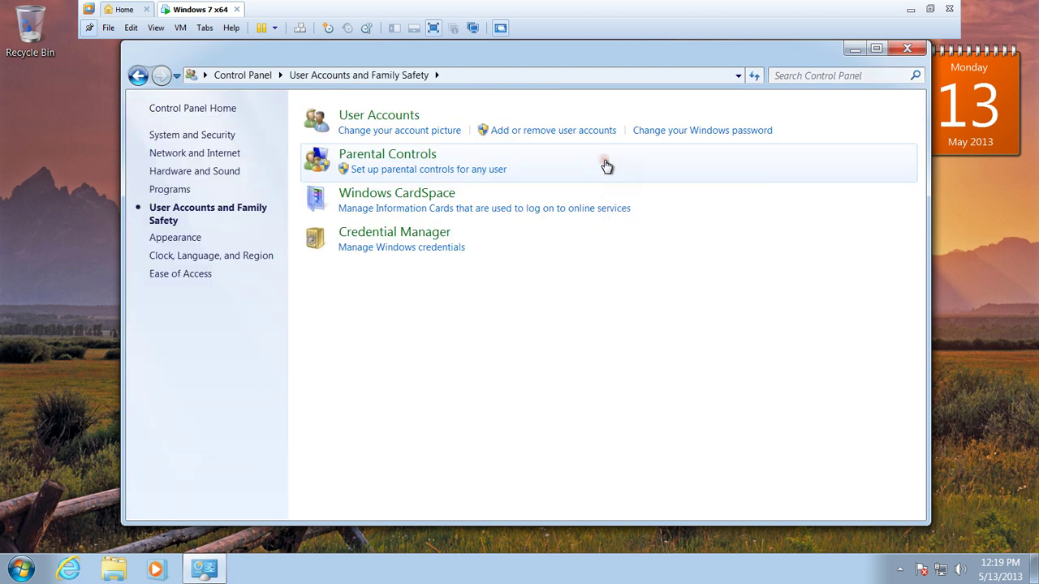
{"action": "left_click", "coordinate": [374, 116]}
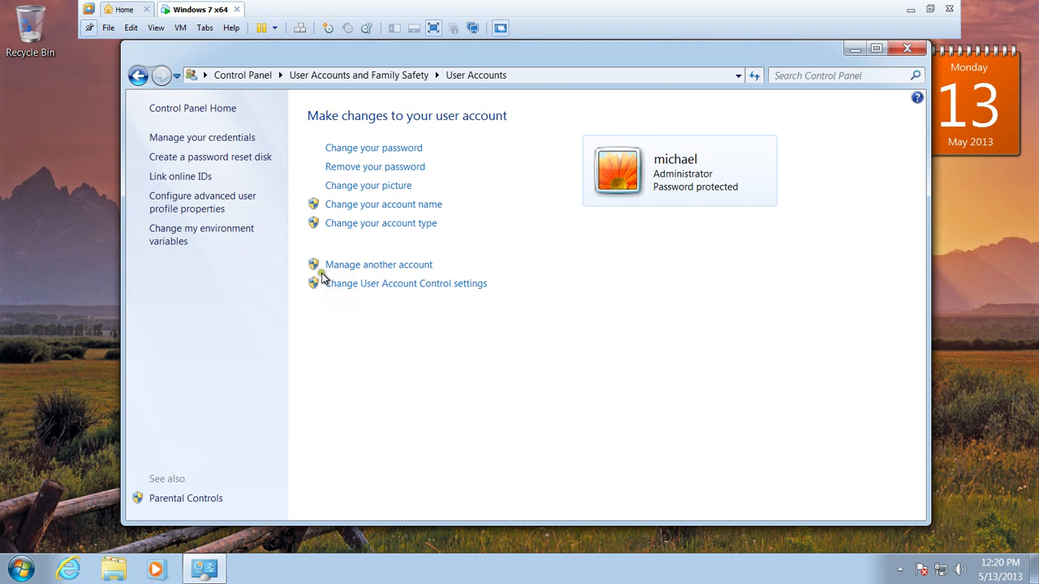
{"action": "left_click", "coordinate": [402, 286]}
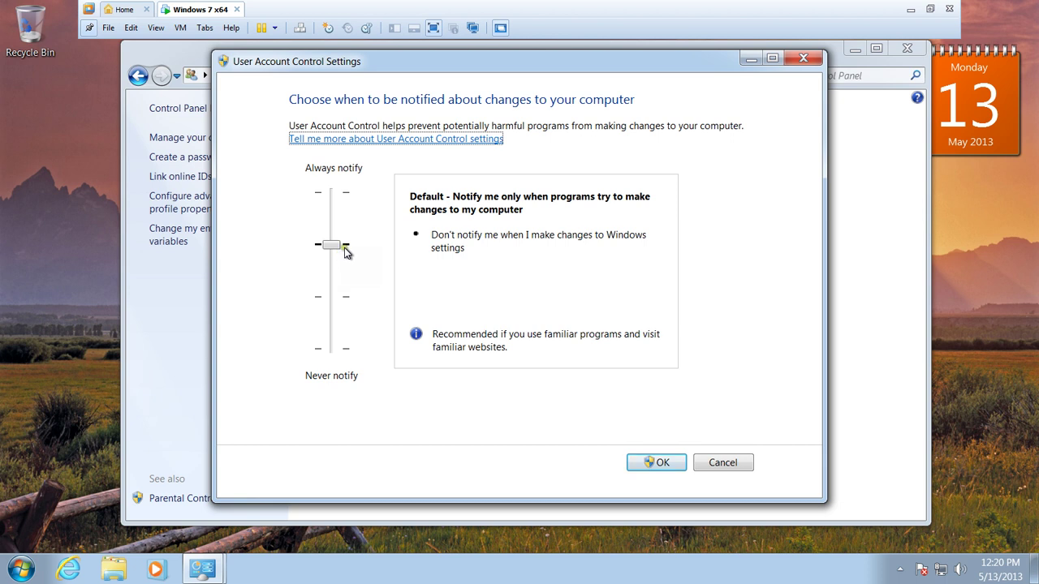
{"action": "left_click", "coordinate": [336, 196]}
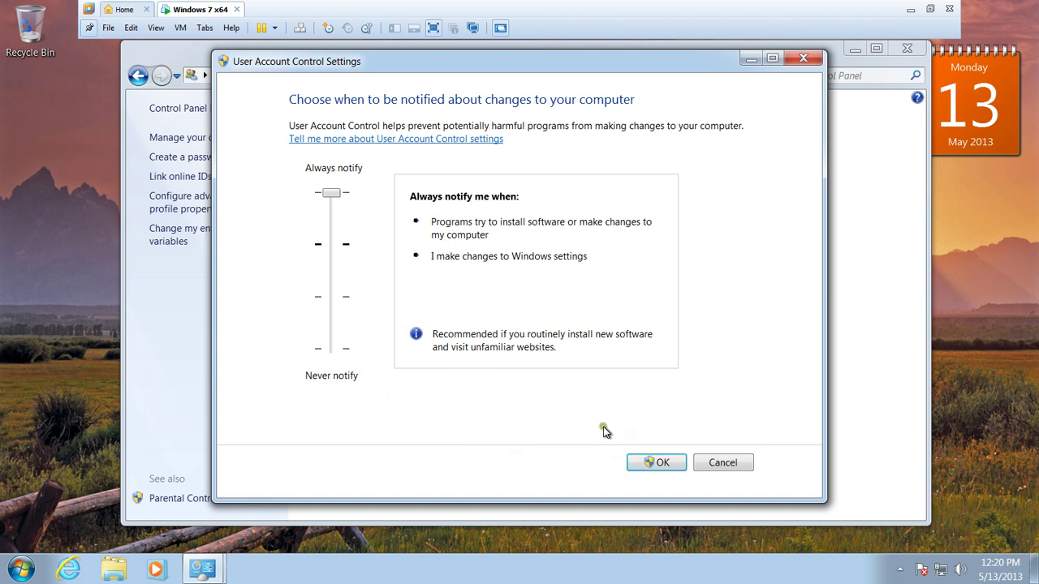
{"action": "left_click", "coordinate": [659, 464]}
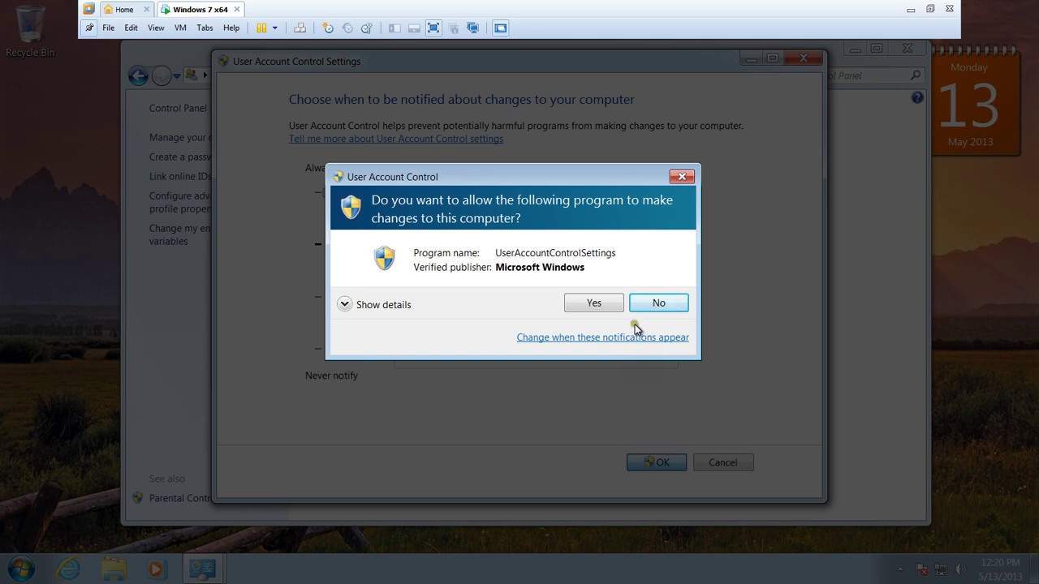
{"action": "left_click", "coordinate": [595, 303]}
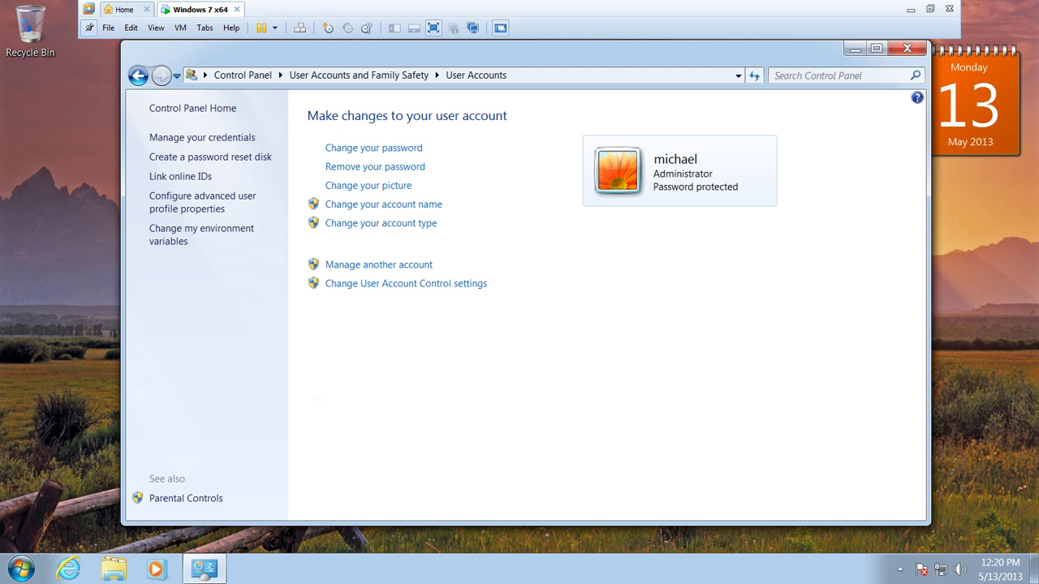
Open the Date and Time settings and change the time zone to (UTC-05:00) Eastern Time (US & Canada)
{"action": "left_click", "coordinate": [198, 114]}
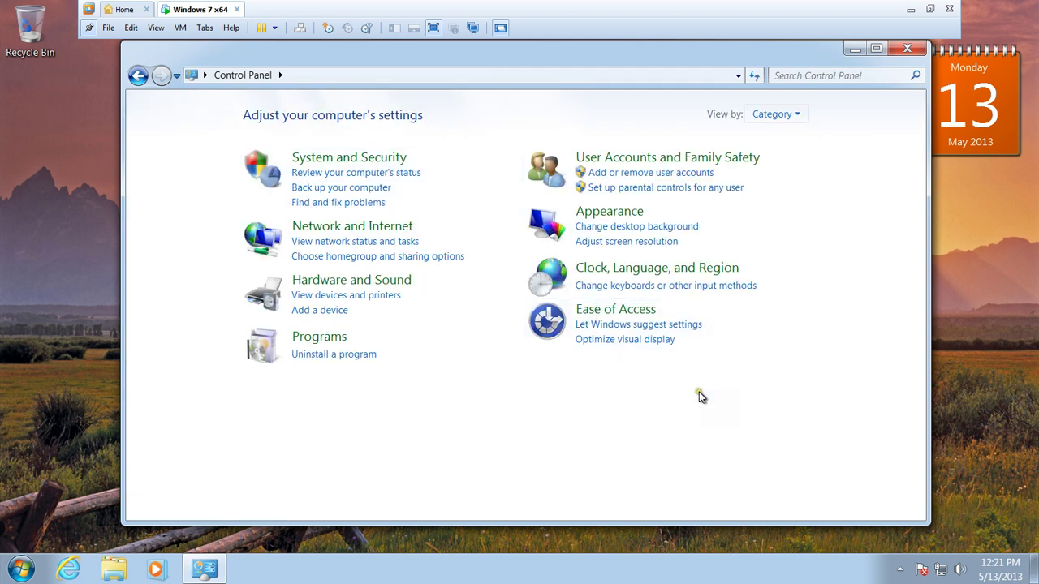
{"action": "left_click", "coordinate": [641, 271]}
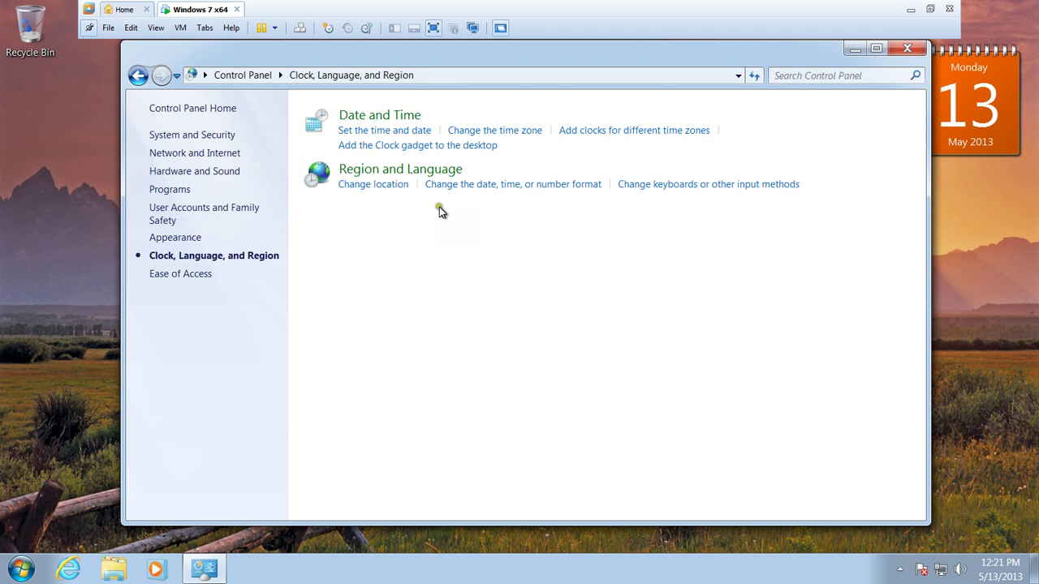
{"action": "left_click", "coordinate": [399, 118]}
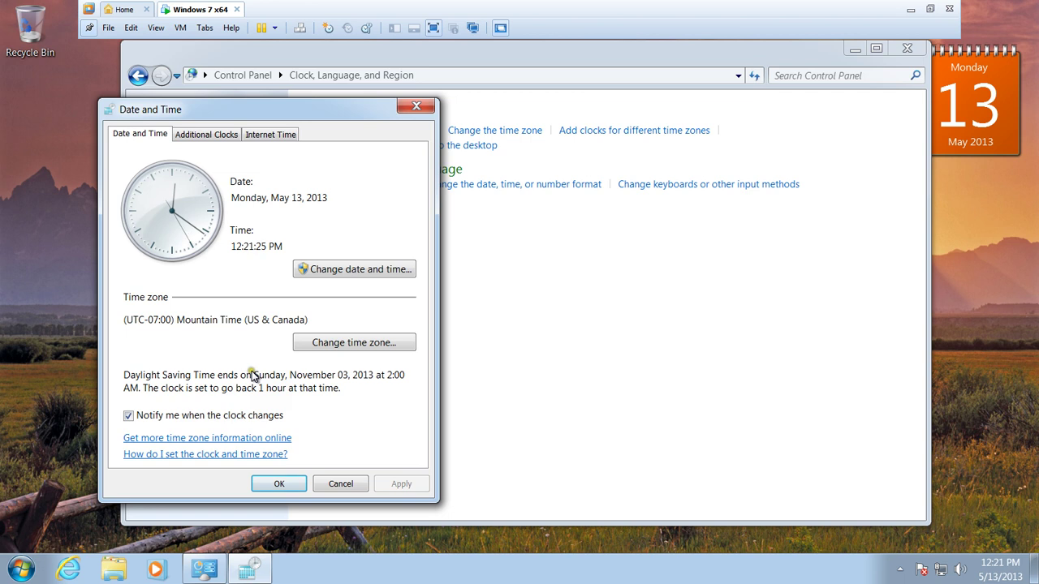
{"action": "left_click", "coordinate": [353, 344]}
{"action": "left_click", "coordinate": [368, 344]}
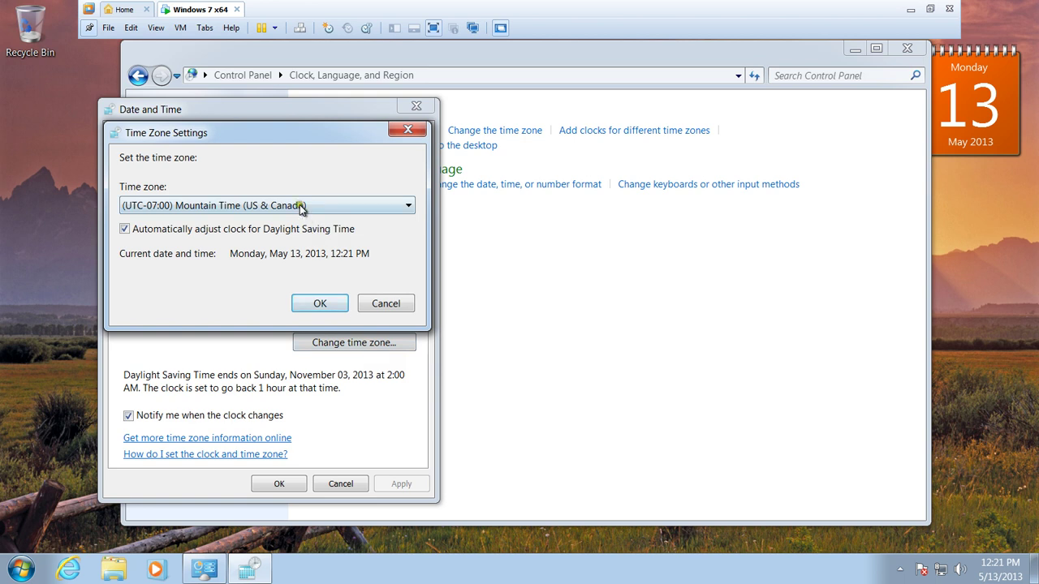
{"action": "left_click", "coordinate": [410, 205]}
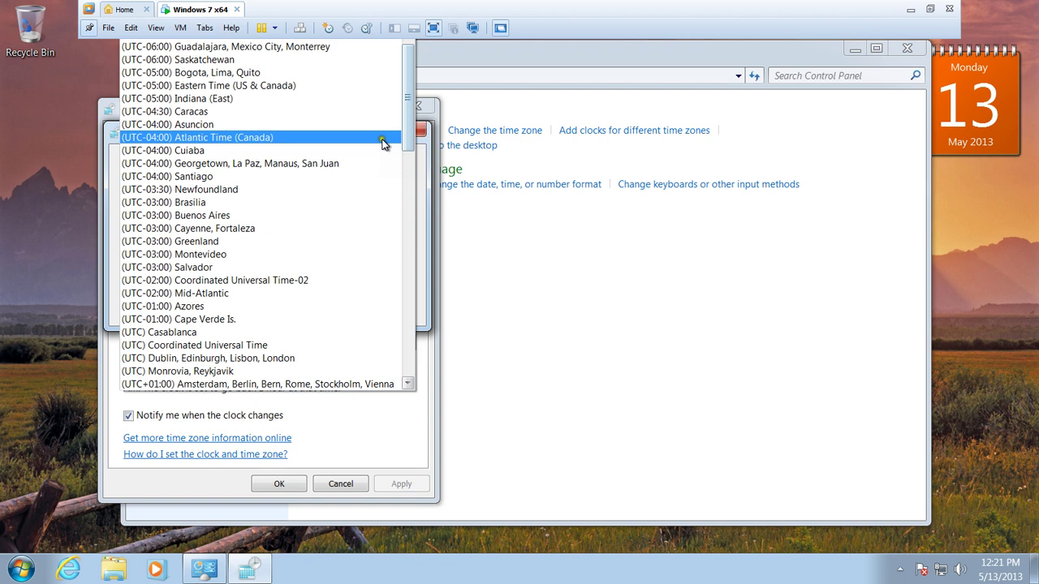
{"action": "left_click", "coordinate": [296, 87]}
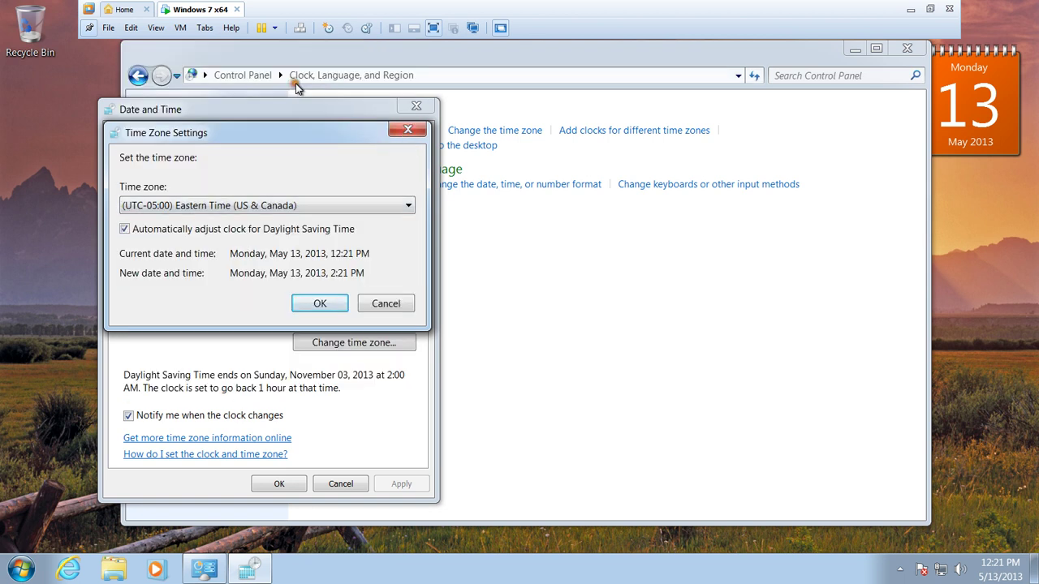
{"action": "left_click", "coordinate": [320, 304]}
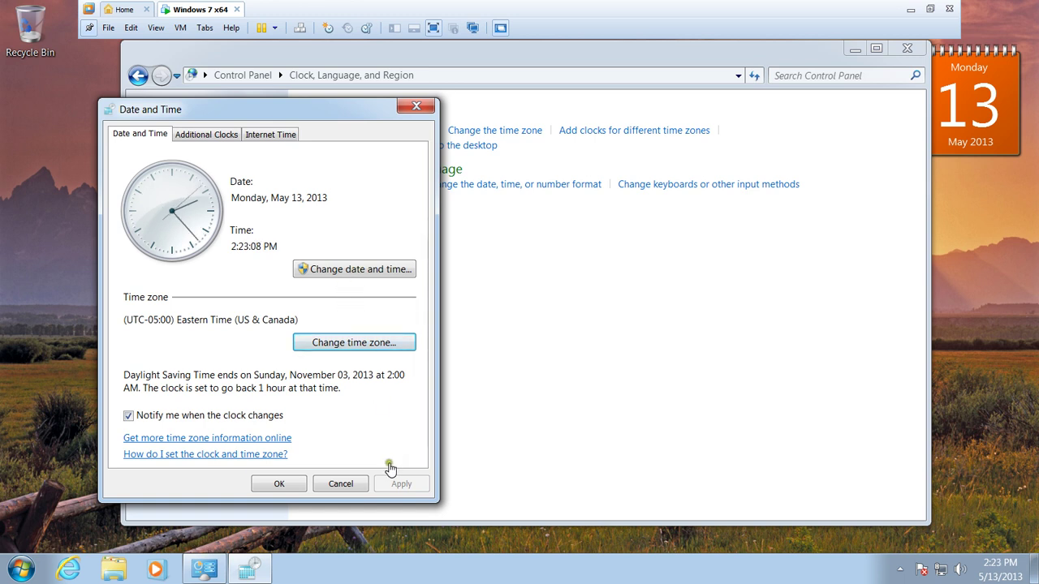
Change the time zone to (UTC-07:00) Mountain Time (US & Canada)
{"action": "left_click", "coordinate": [373, 345]}
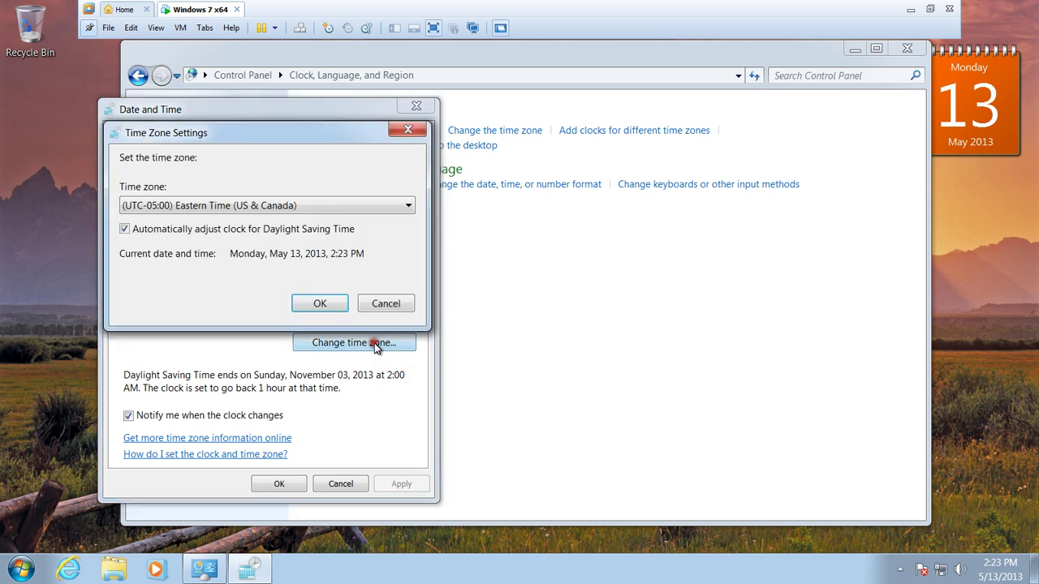
{"action": "left_click", "coordinate": [409, 206]}
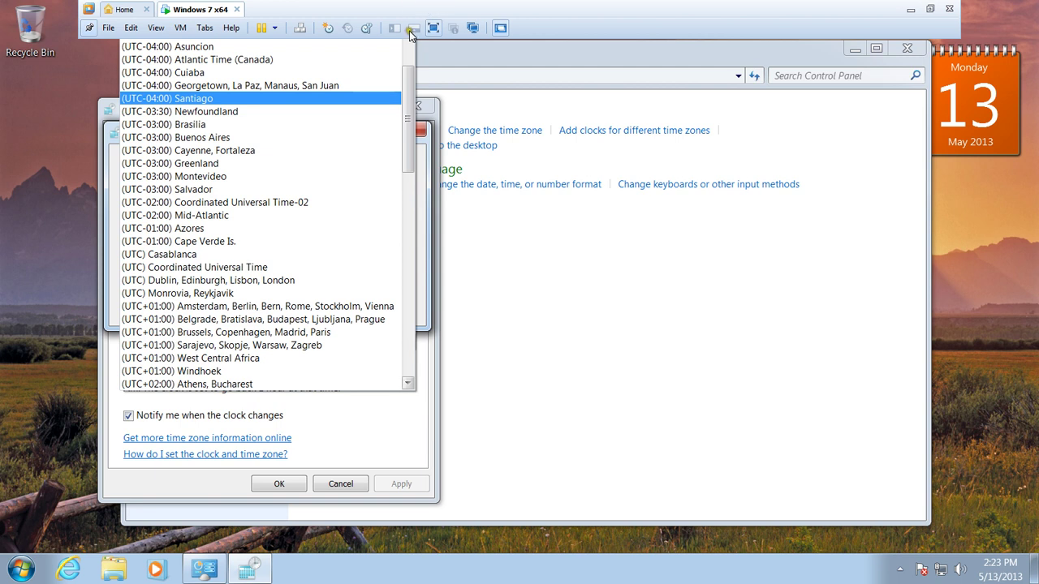
{"action": "scroll", "coordinate": [408, 46], "scroll_direction": "up", "scroll_amount": 5}
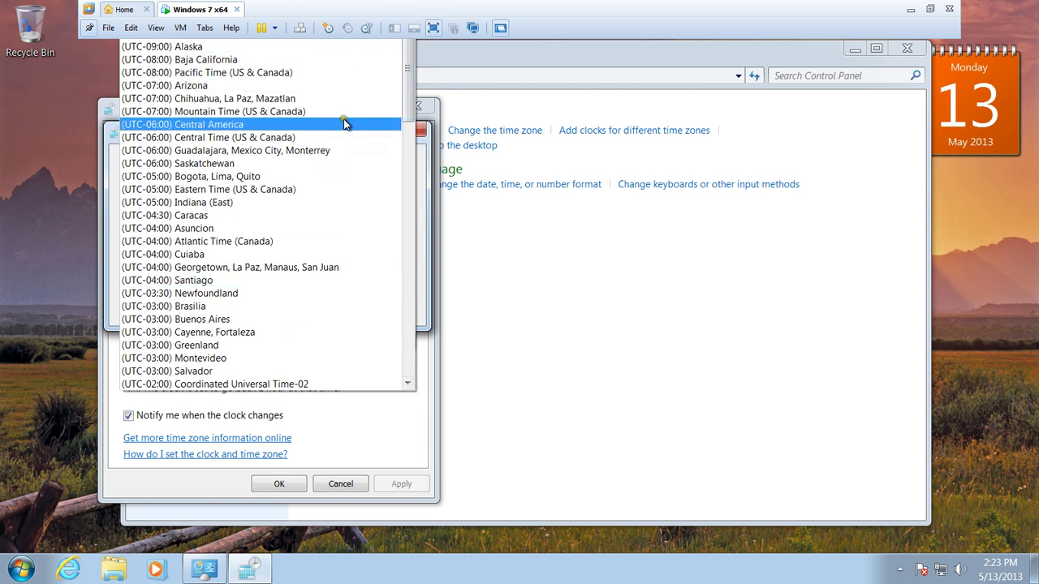
{"action": "left_click", "coordinate": [269, 111]}
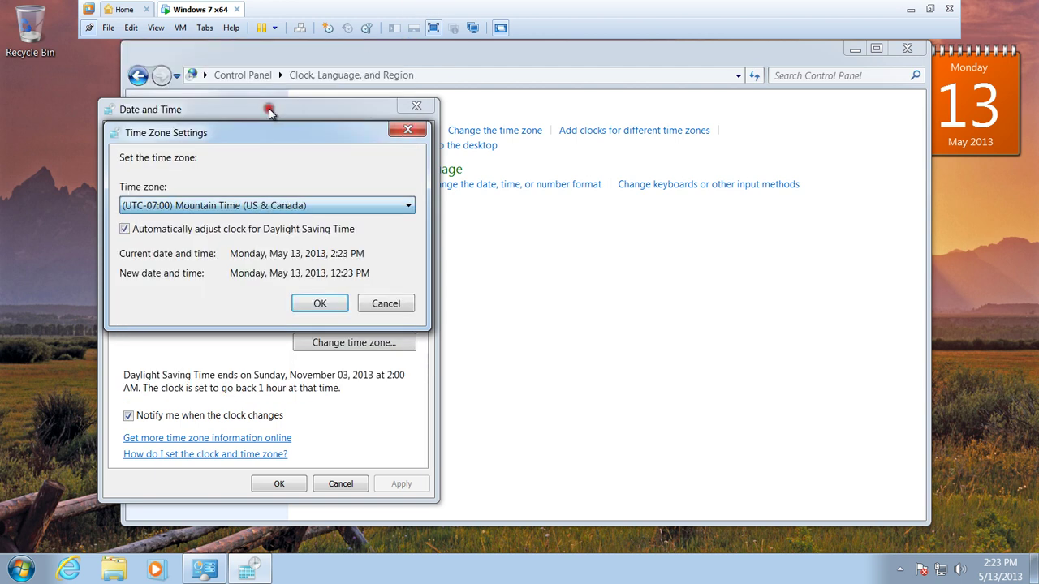
{"action": "left_click", "coordinate": [341, 306]}
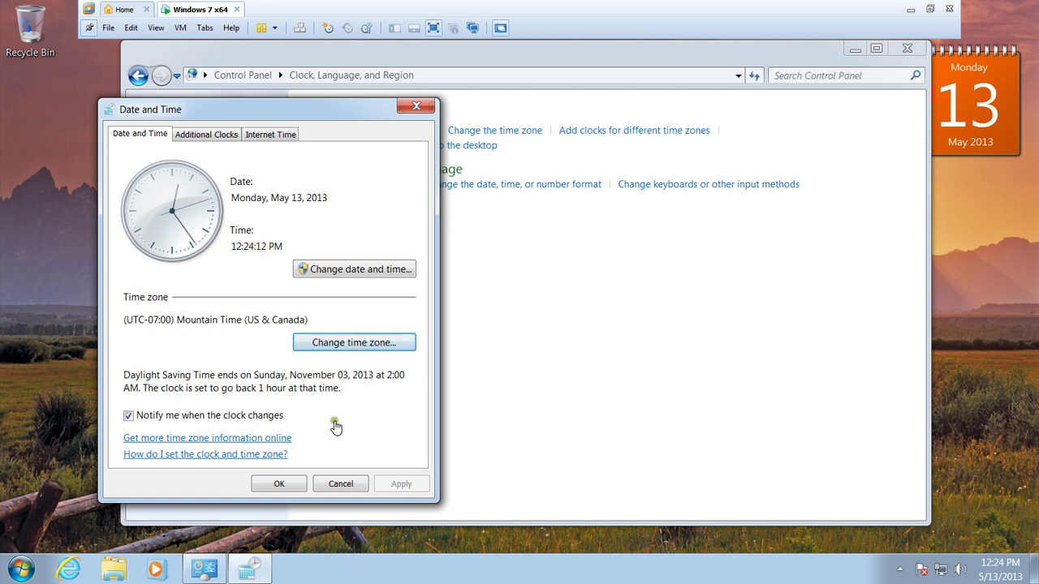
Allow Date and Time to make changes and set the system clock one hour ahead, to 1:24 PM
{"action": "left_click", "coordinate": [386, 270]}
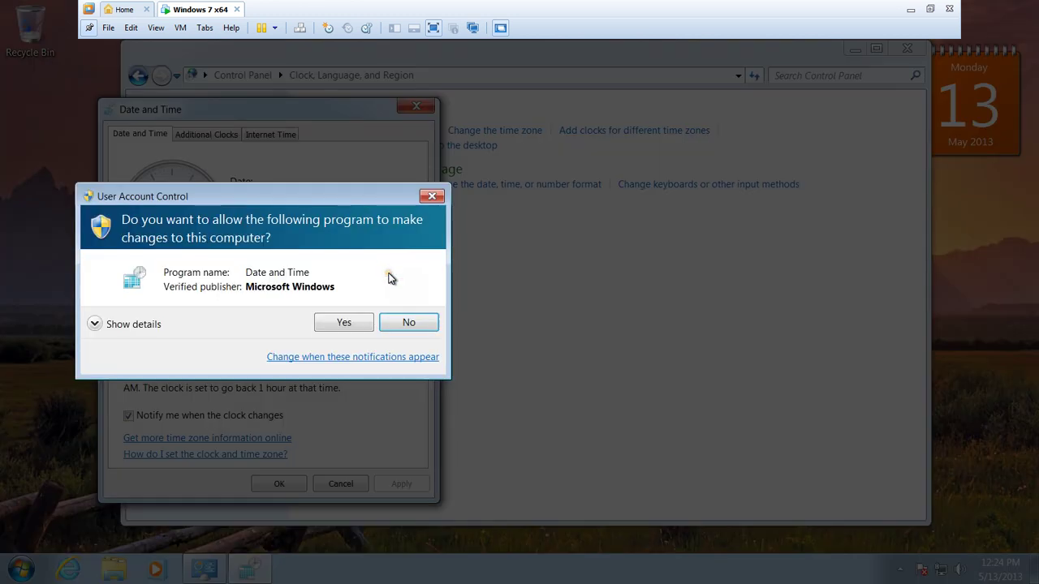
{"action": "left_click", "coordinate": [349, 325]}
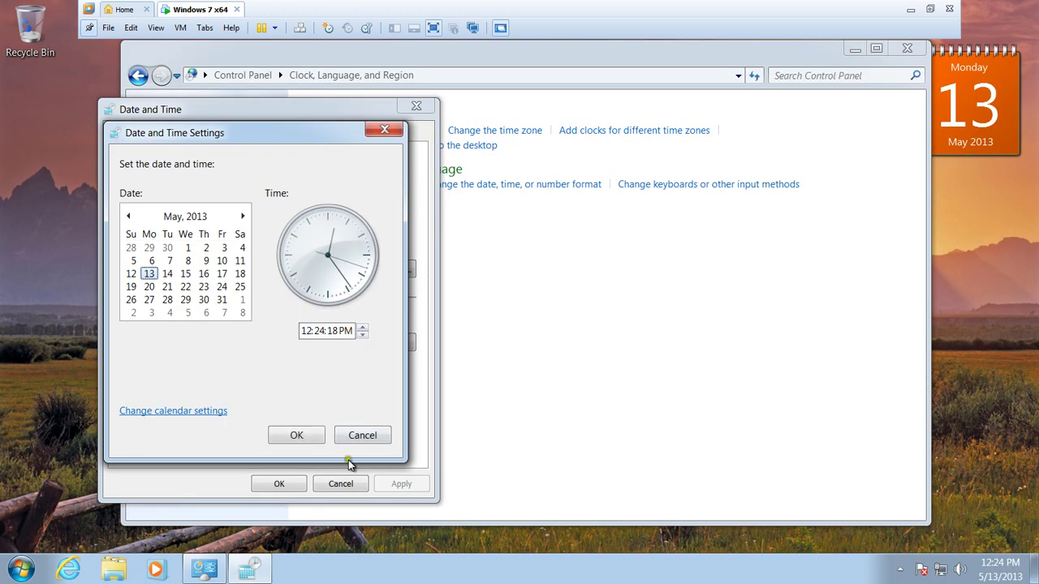
{"action": "left_click", "coordinate": [363, 328]}
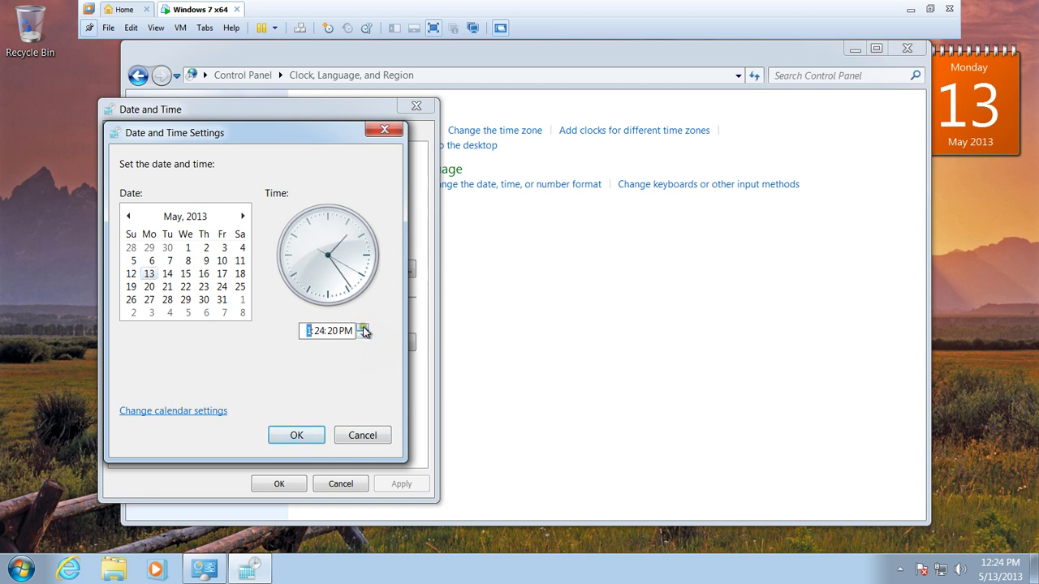
{"action": "left_click", "coordinate": [314, 436]}
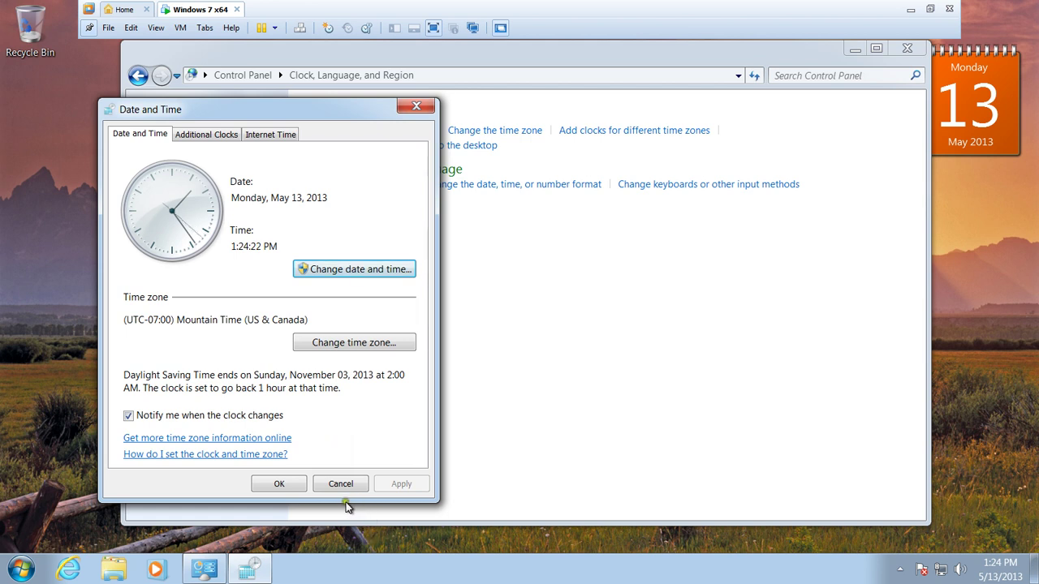
Set the system clock back one hour to 12:24 PM, approving the elevation request, and close the Date and Time settings
{"action": "left_click", "coordinate": [377, 271]}
{"action": "left_click", "coordinate": [369, 324]}
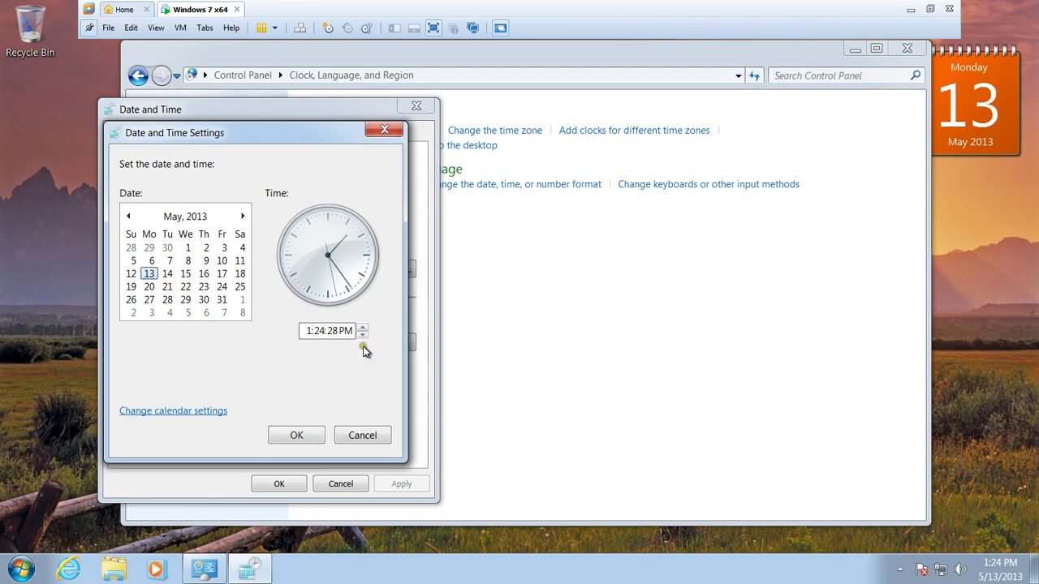
{"action": "left_click", "coordinate": [363, 335]}
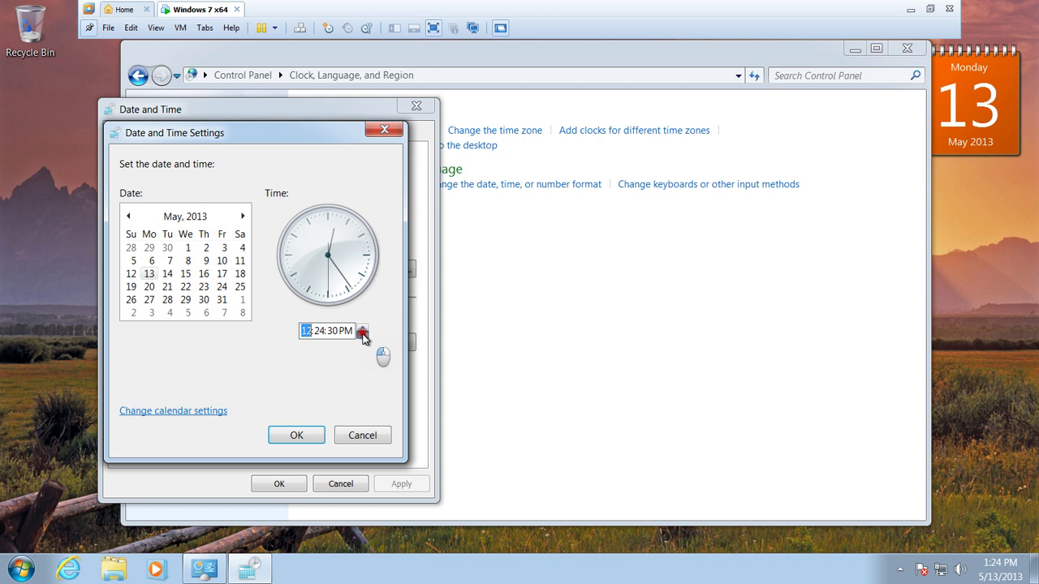
{"action": "left_click", "coordinate": [318, 430]}
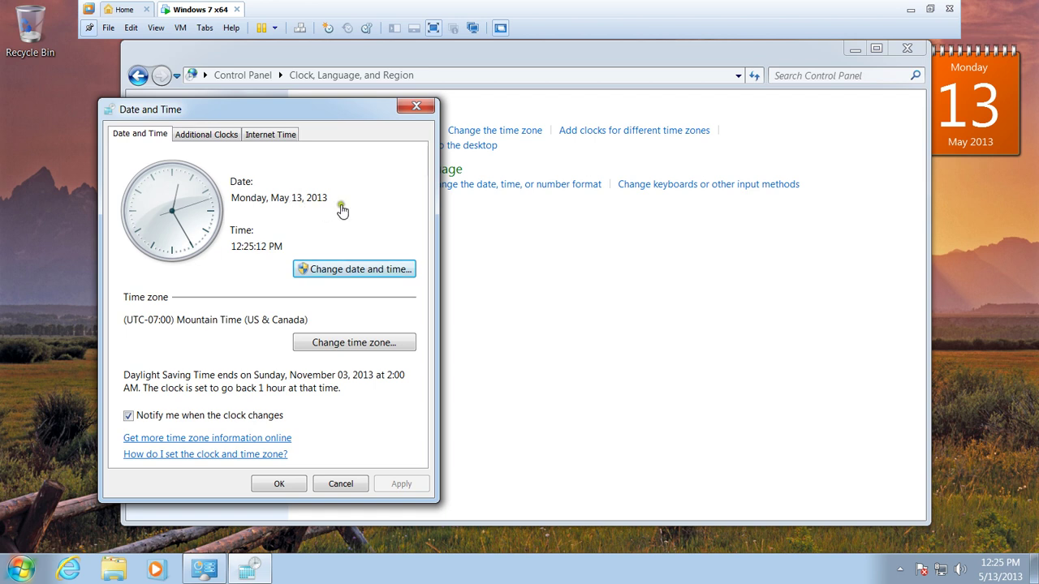
{"action": "left_click", "coordinate": [297, 485]}
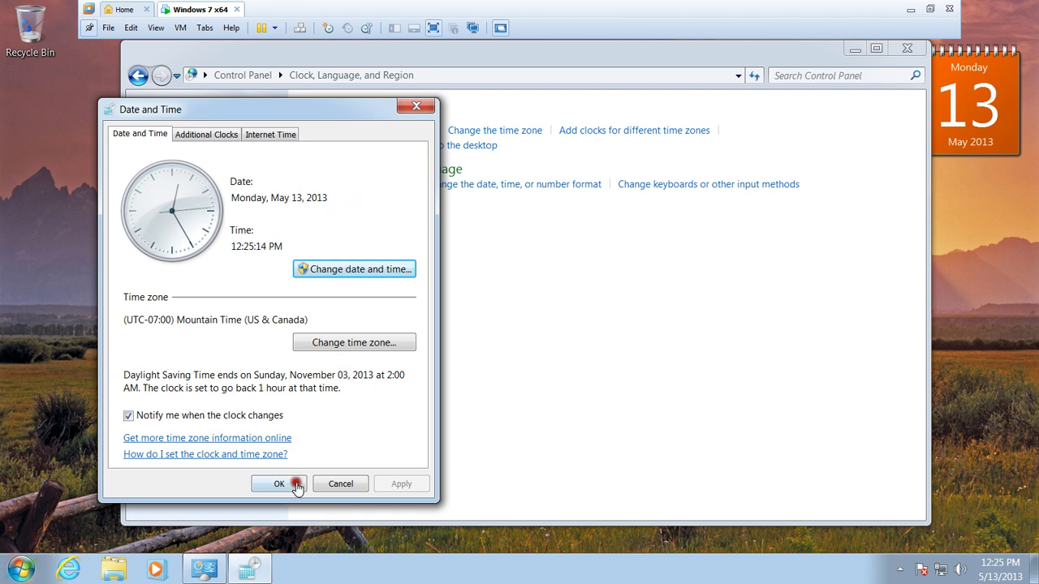
{"action": "left_click", "coordinate": [415, 106]}
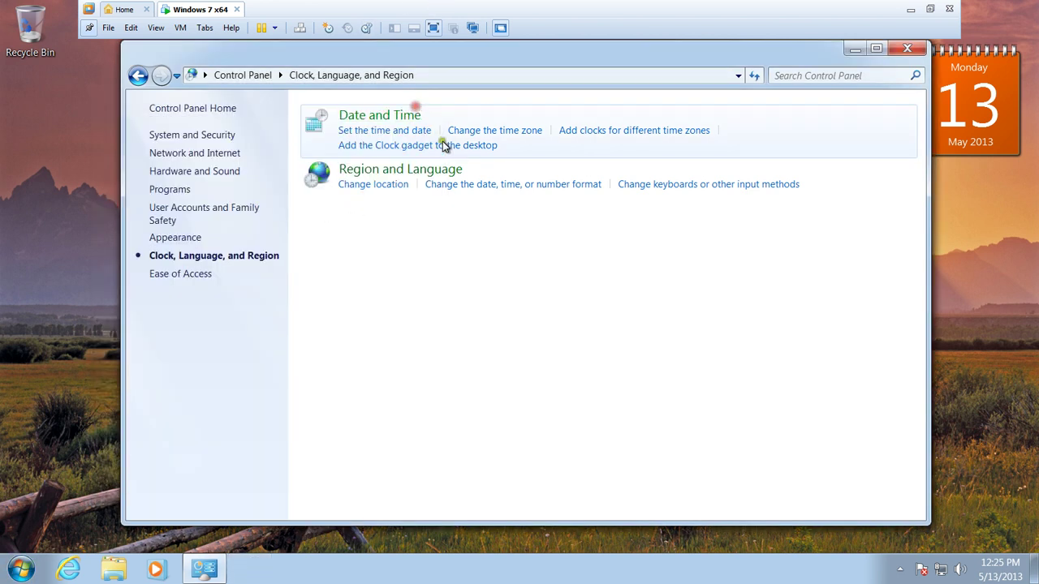
Set User Account Control to the default level, notifying only when programs try to make changes, and approve it
{"action": "left_click", "coordinate": [186, 109]}
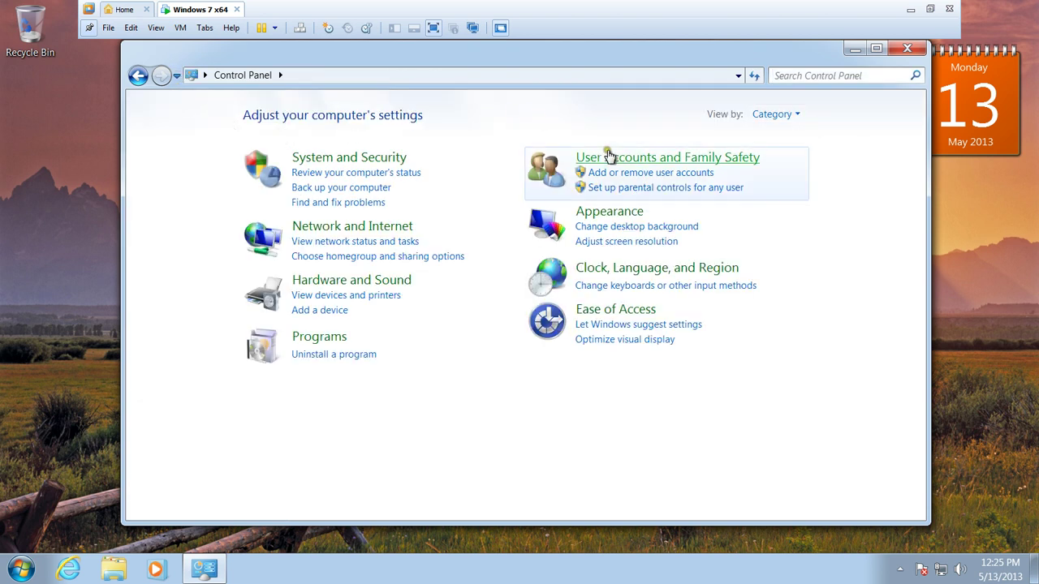
{"action": "left_click", "coordinate": [626, 158]}
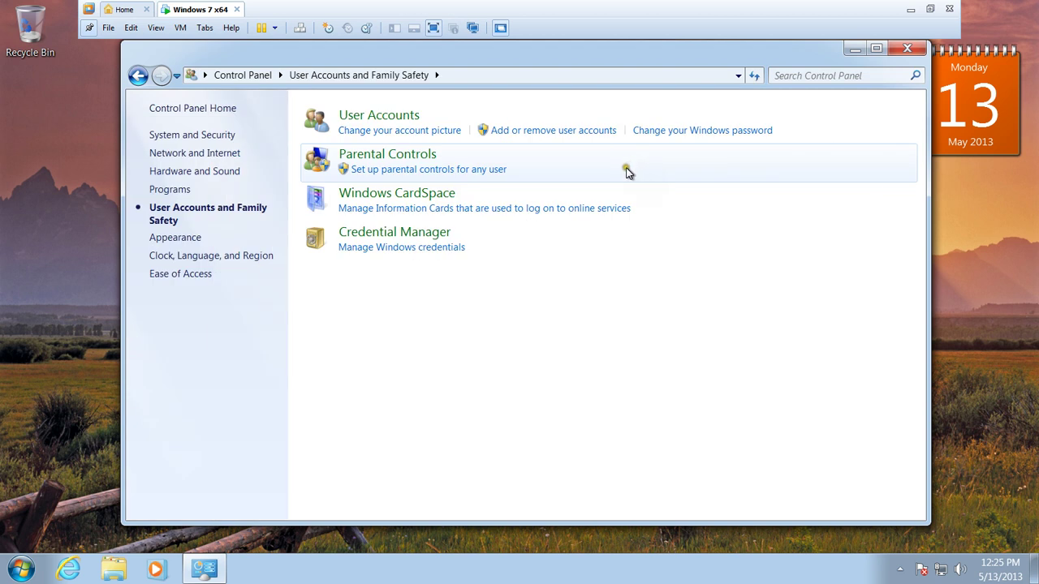
{"action": "left_click", "coordinate": [406, 120]}
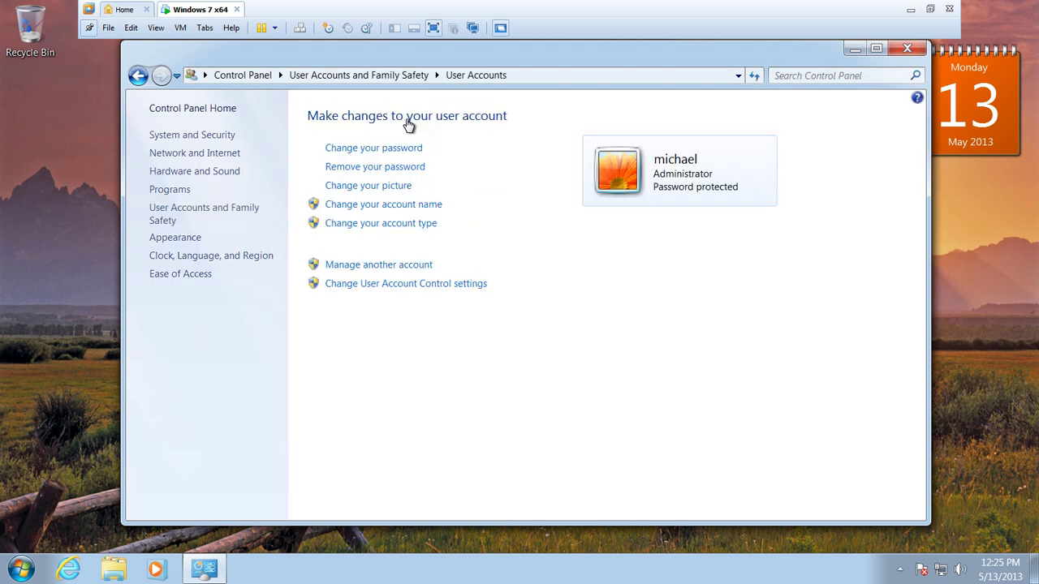
{"action": "left_click", "coordinate": [407, 286]}
{"action": "left_click", "coordinate": [673, 325]}
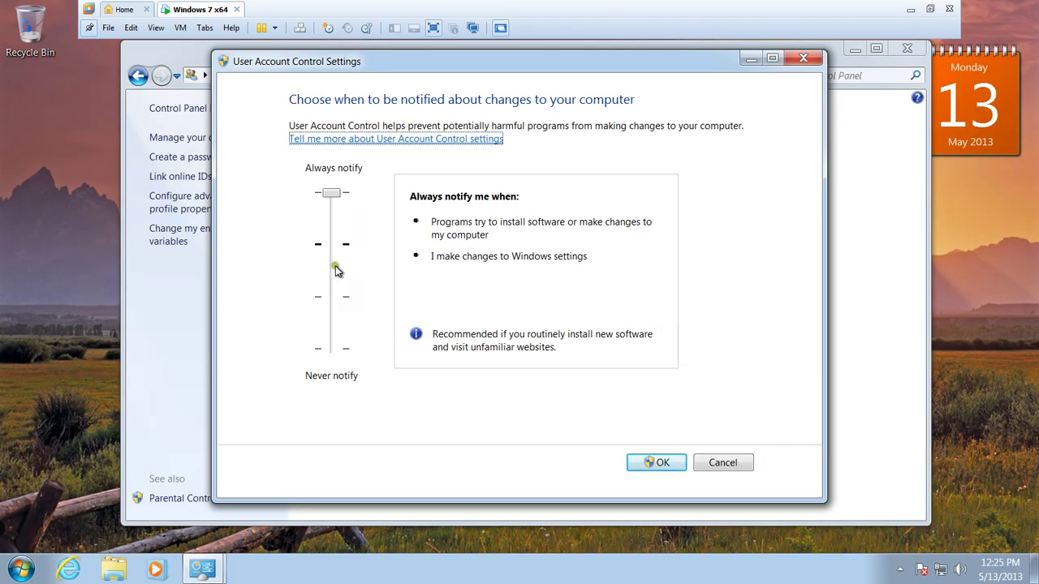
{"action": "left_click", "coordinate": [335, 245]}
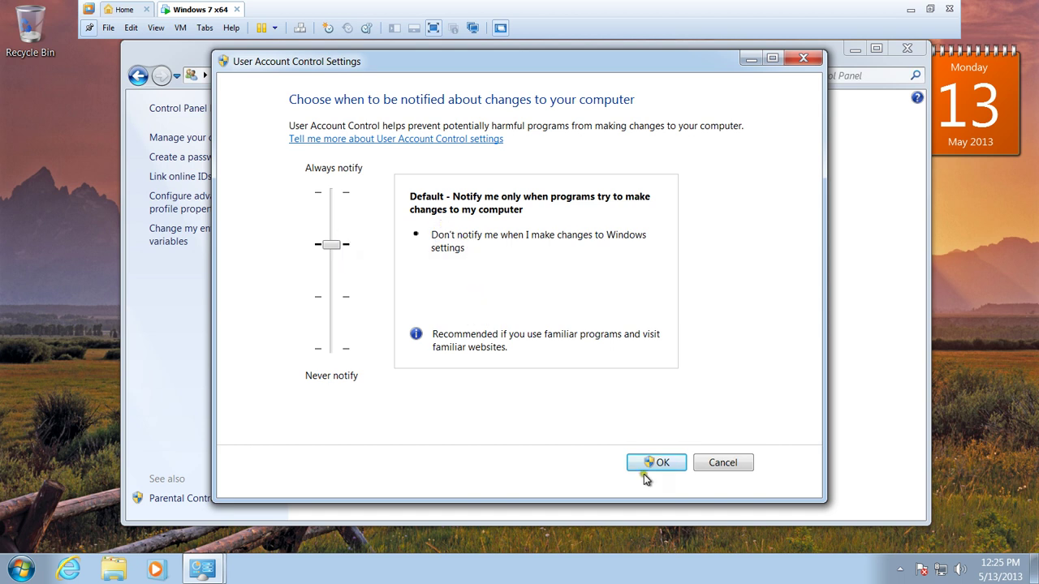
{"action": "left_click", "coordinate": [663, 464]}
{"action": "left_click", "coordinate": [607, 307]}
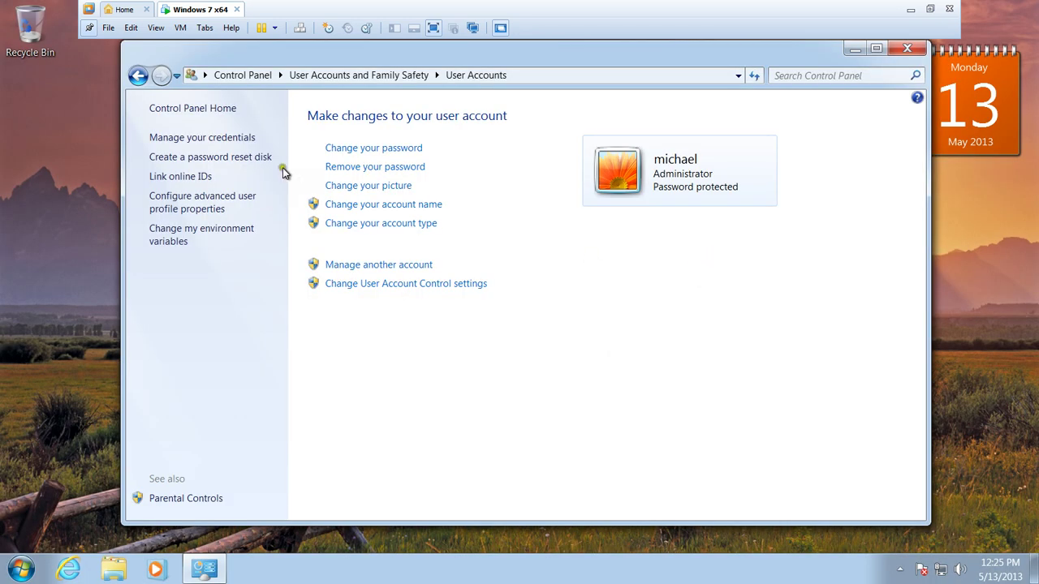
Open the system date and time settings for editing from the Clock, Language, and Region category
{"action": "left_click", "coordinate": [217, 109]}
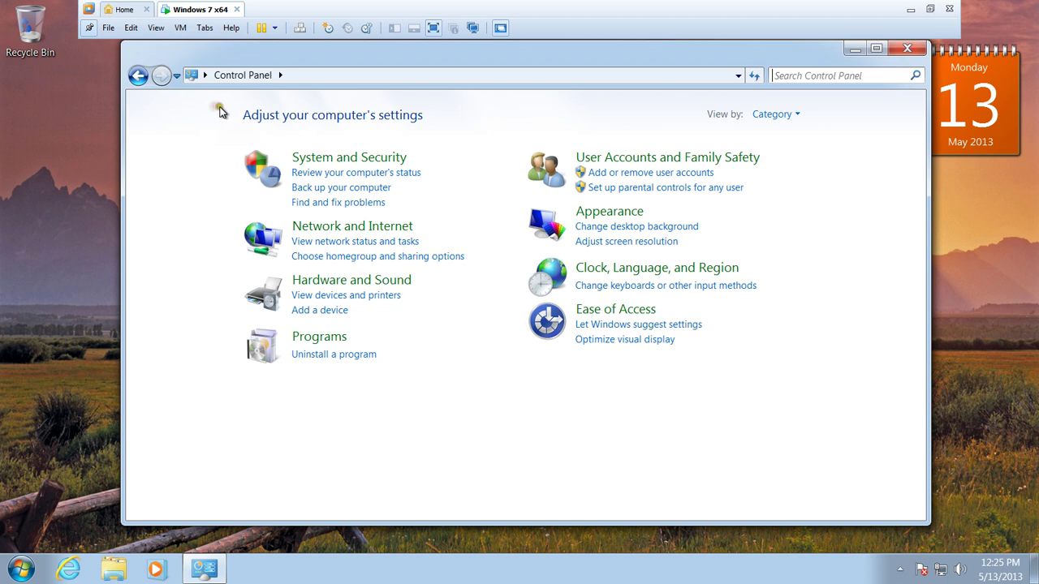
{"action": "left_click", "coordinate": [632, 272]}
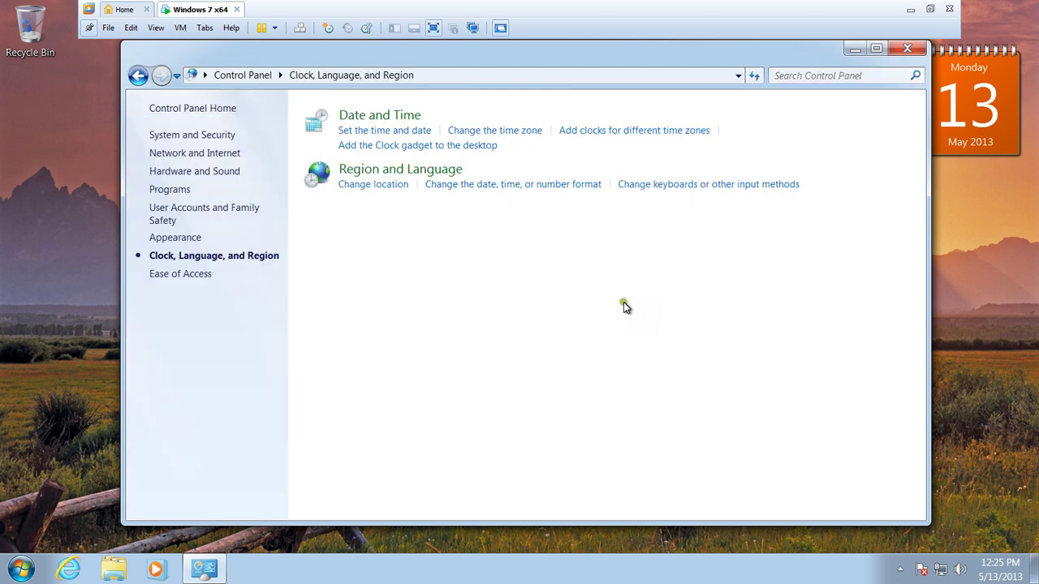
{"action": "left_click", "coordinate": [397, 132]}
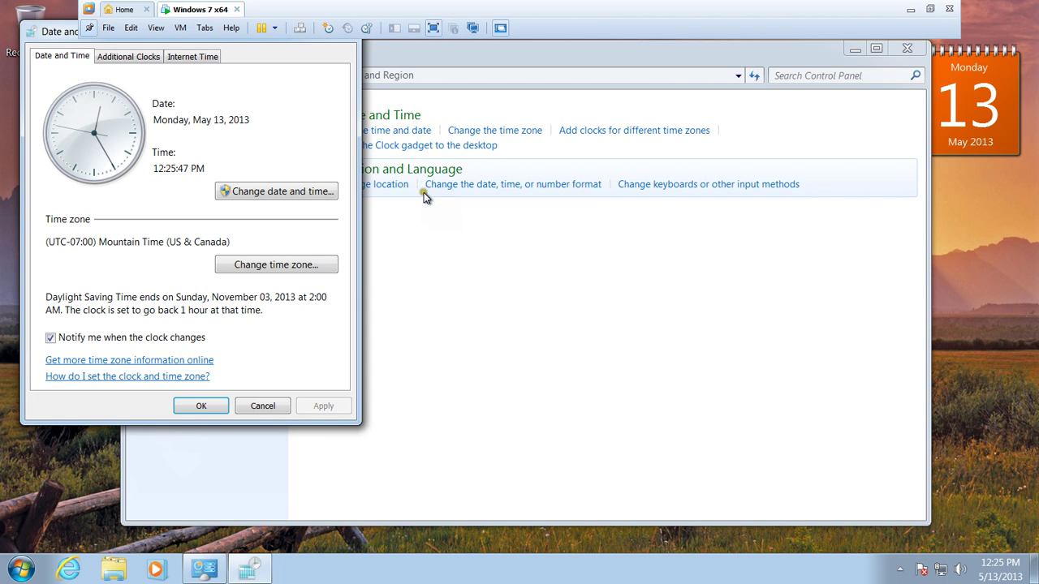
{"action": "left_click", "coordinate": [303, 194]}
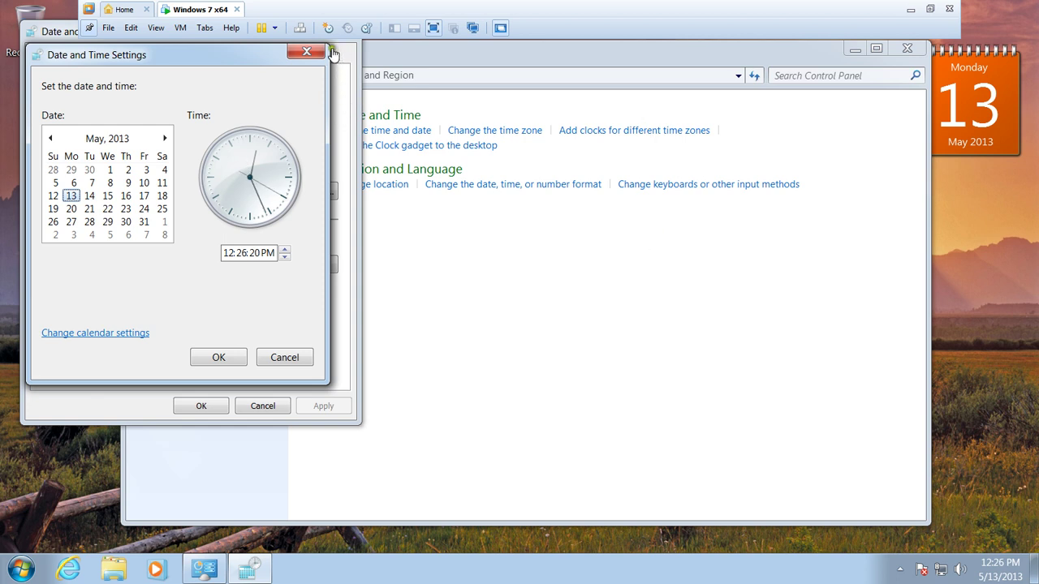
Close the date and time dialogs without changing the clock, and close Control Panel
{"action": "left_click", "coordinate": [316, 53]}
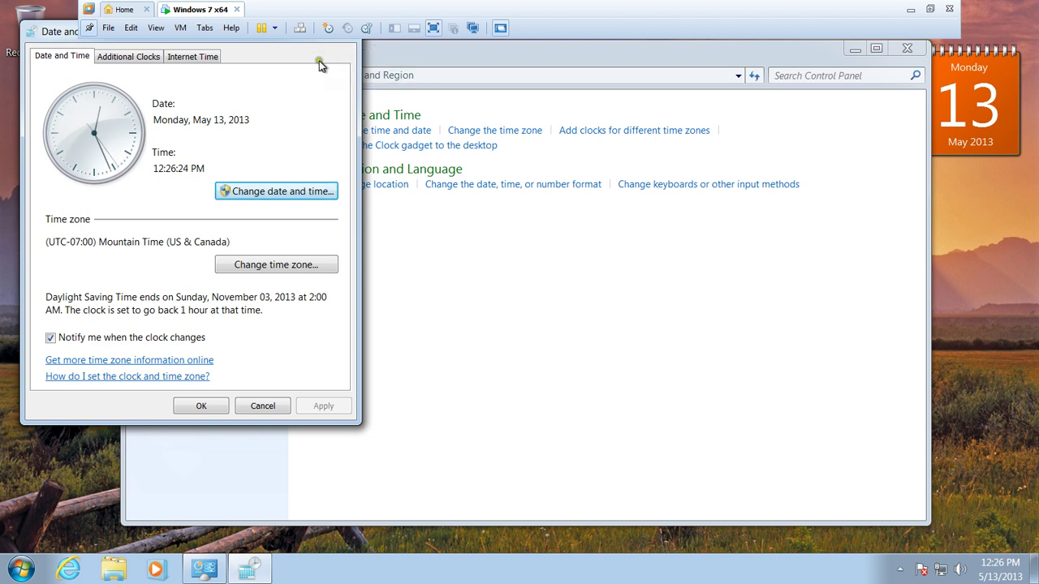
{"action": "left_click_drag", "start_coordinate": [46, 30], "coordinate": [202, 112]}
{"action": "left_click", "coordinate": [487, 115]}
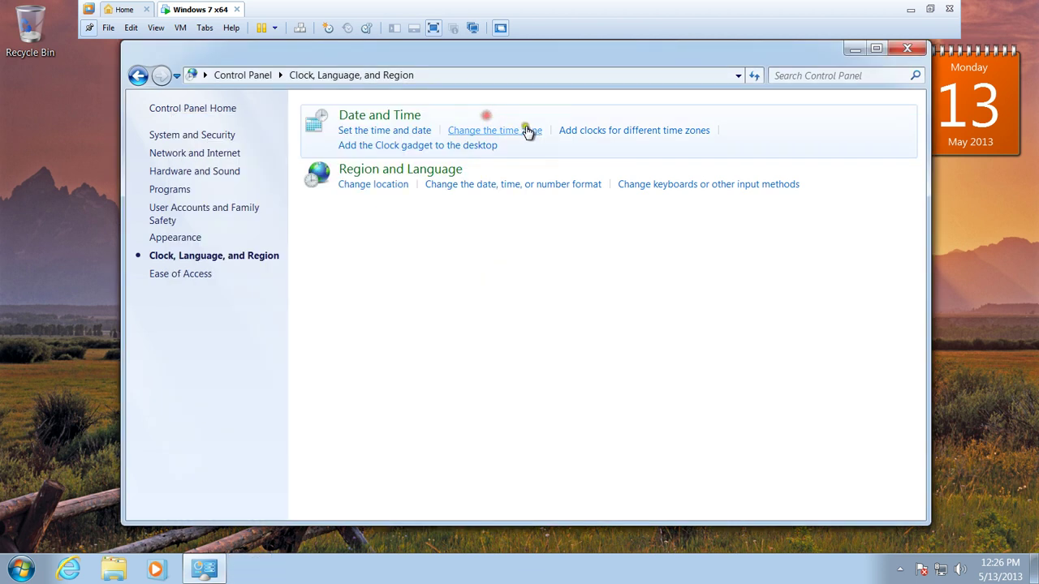
{"action": "left_click", "coordinate": [906, 48]}
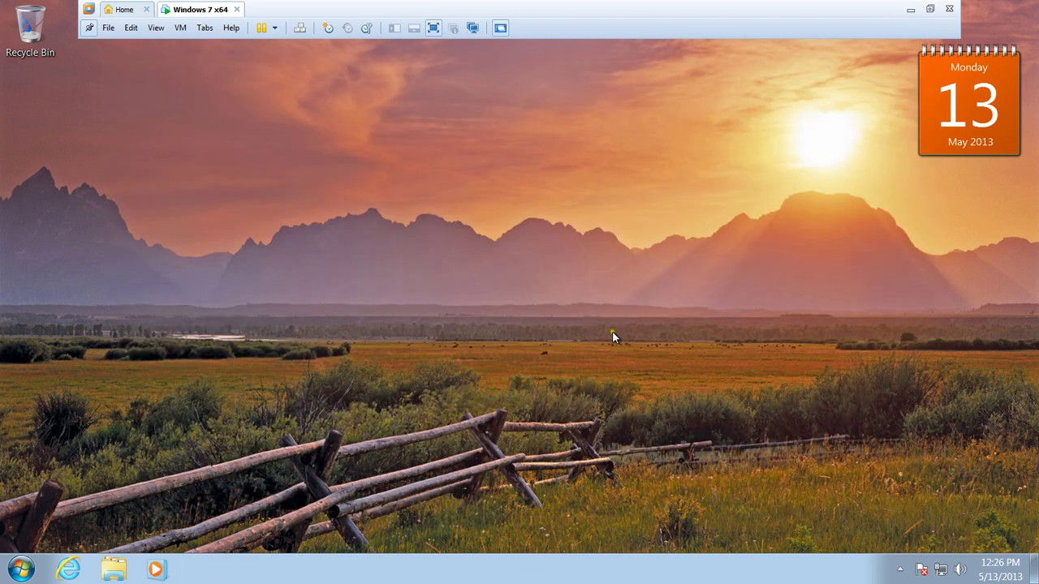
Search the installed programs for cmd and open a command prompt without elevated rights
{"action": "left_click", "coordinate": [24, 572]}
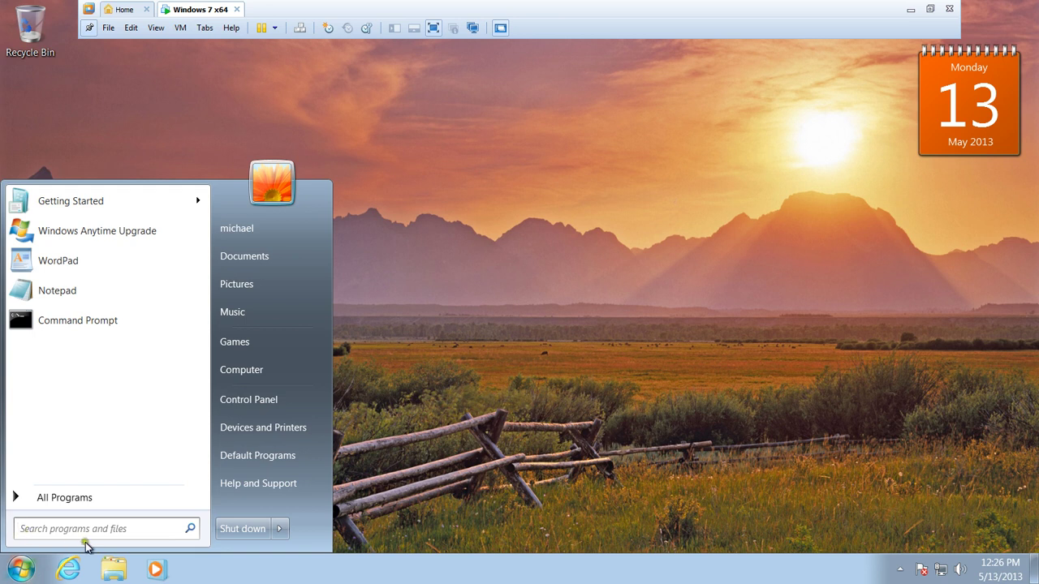
{"action": "left_click", "coordinate": [141, 506]}
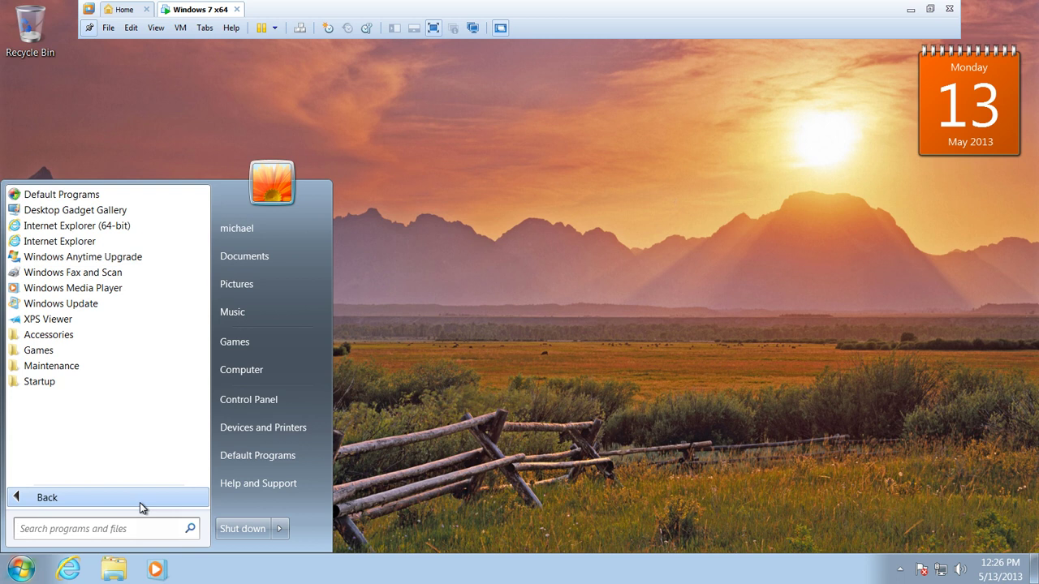
{"action": "type", "text": "cmd"}
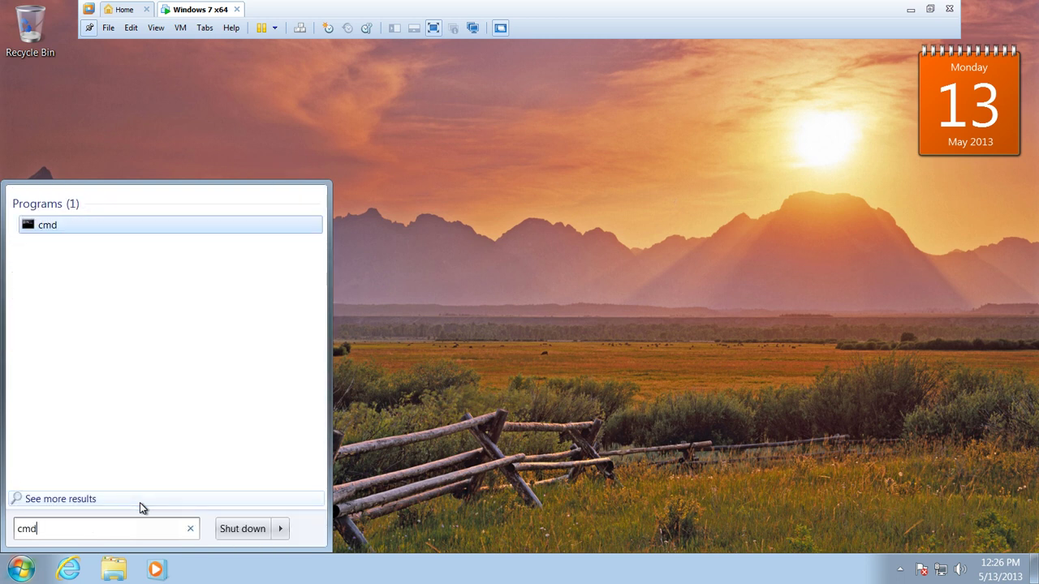
{"action": "key", "text": "Return"}
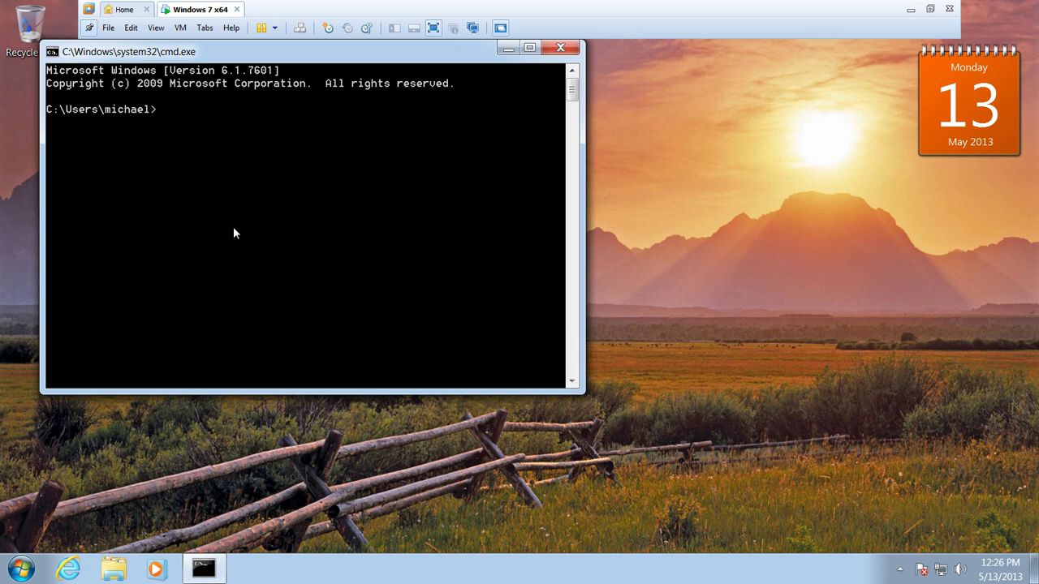
Run diskpart at the command prompt and refuse its User Account Control elevation request
{"action": "type", "text": "diskpart"}
{"action": "key", "text": "Return"}
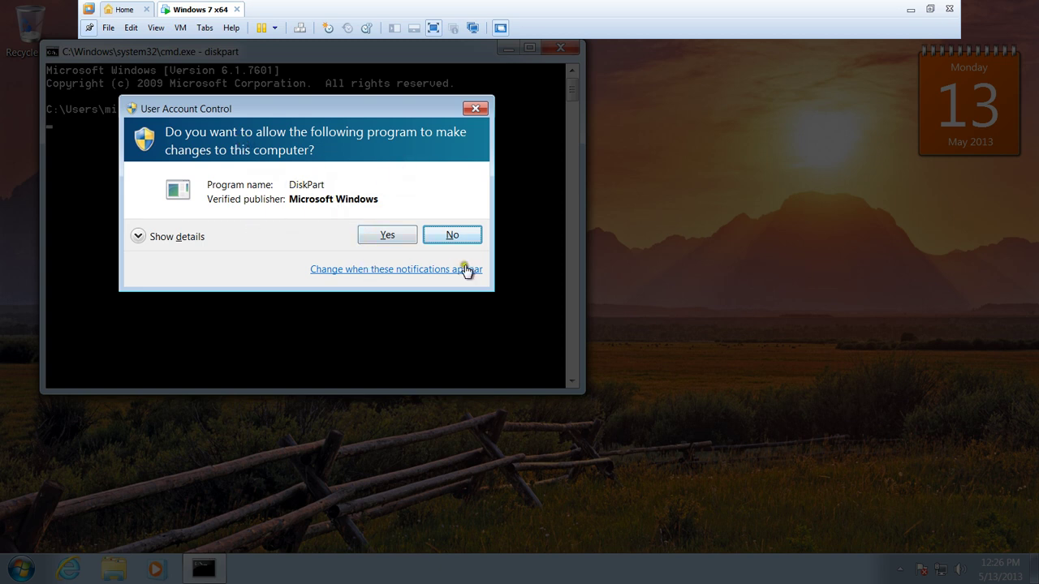
{"action": "left_click", "coordinate": [454, 237]}
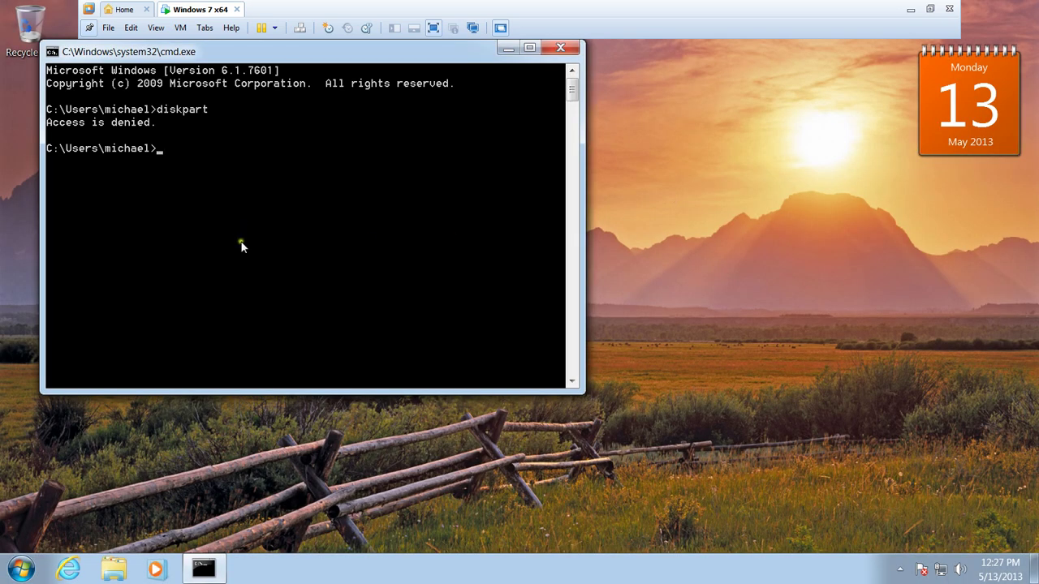